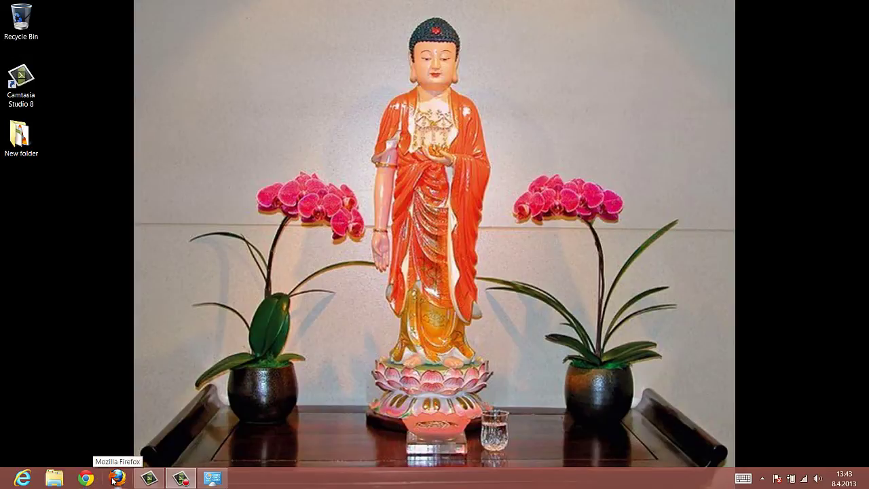
pyautogui.click(113, 481)
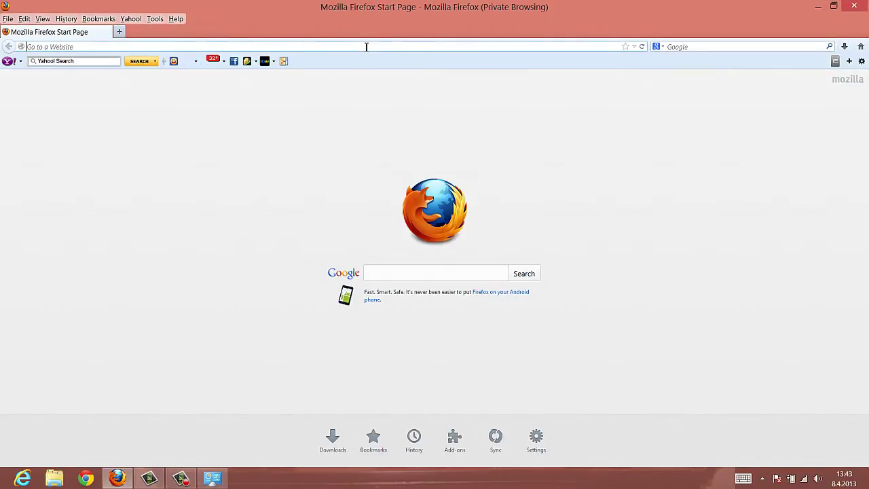
pyautogui.click(366, 46)
pyautogui.write('www')
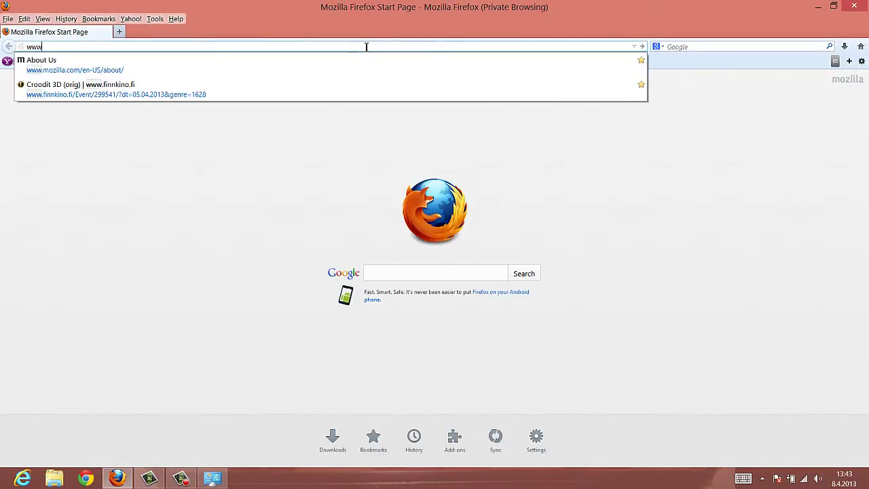
pyautogui.write('.gmail.com/')
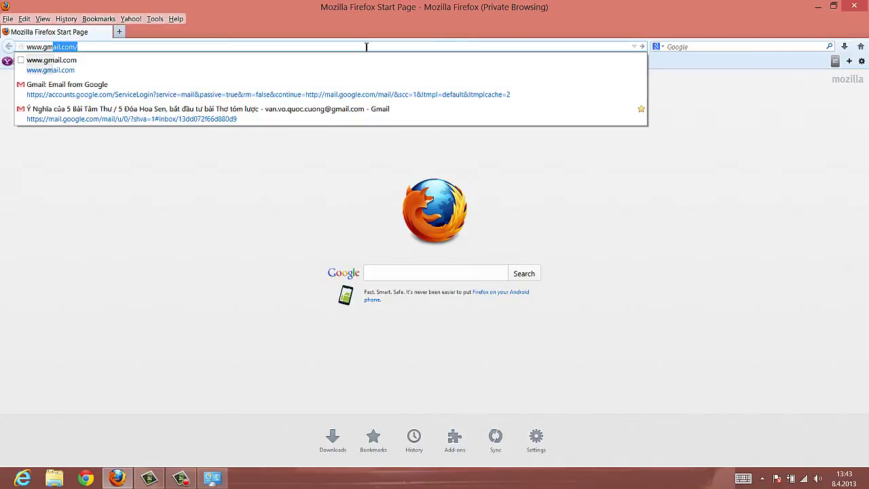
pyautogui.press('Return')
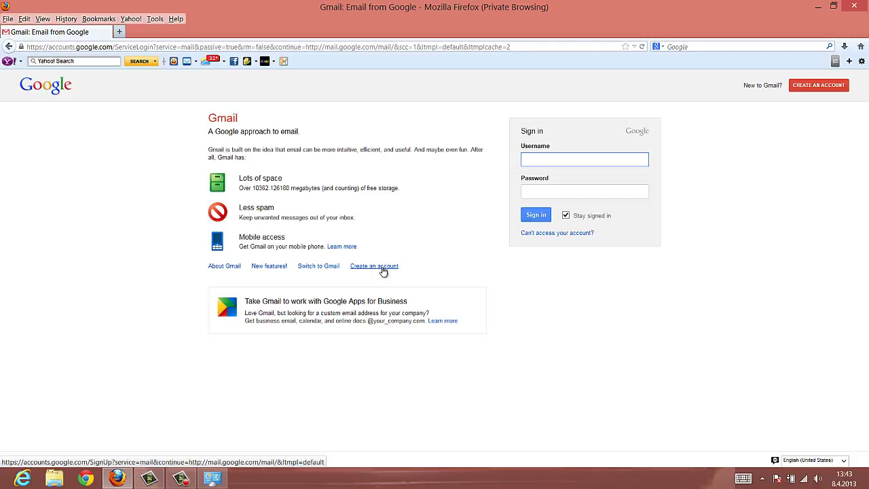
# Choose 'Create an account' on the Gmail sign-in page
pyautogui.click(380, 266)
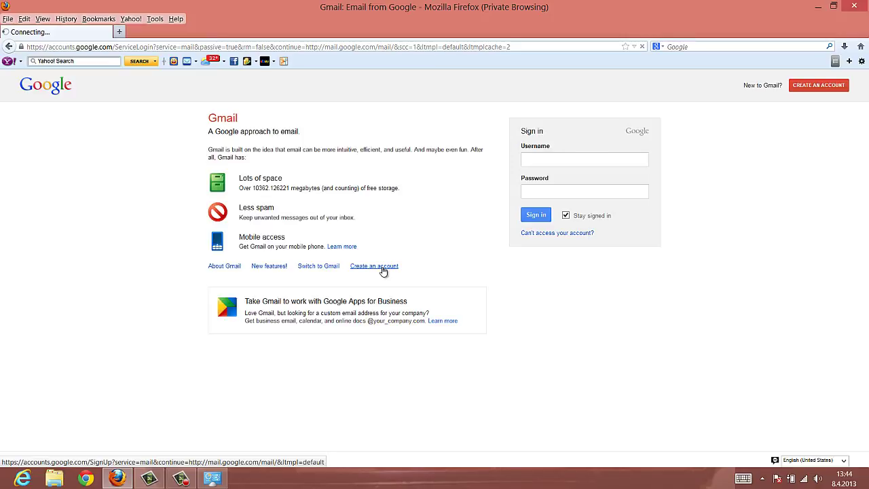
pyautogui.click(383, 268)
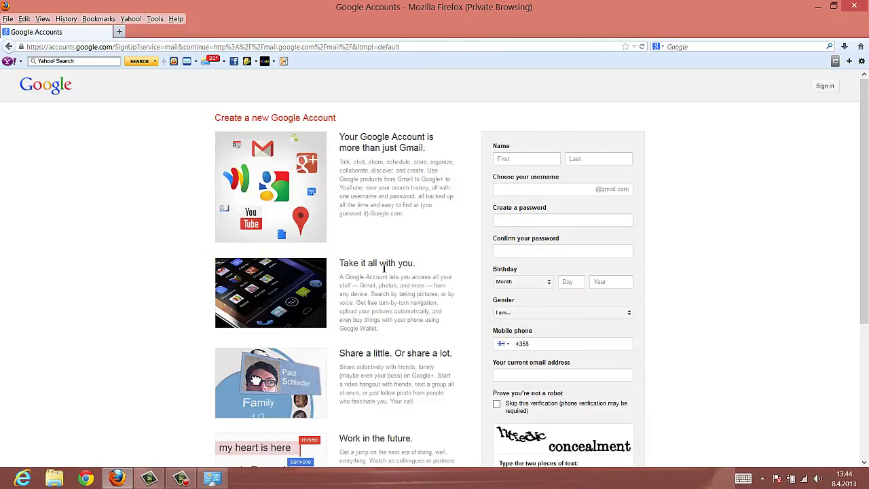
# Fill in the user's first name, last name and desired Gmail username on the sign-up form
pyautogui.click(514, 157)
pyautogui.click(512, 159)
pyautogui.write('Peter')
pyautogui.press('Tab')
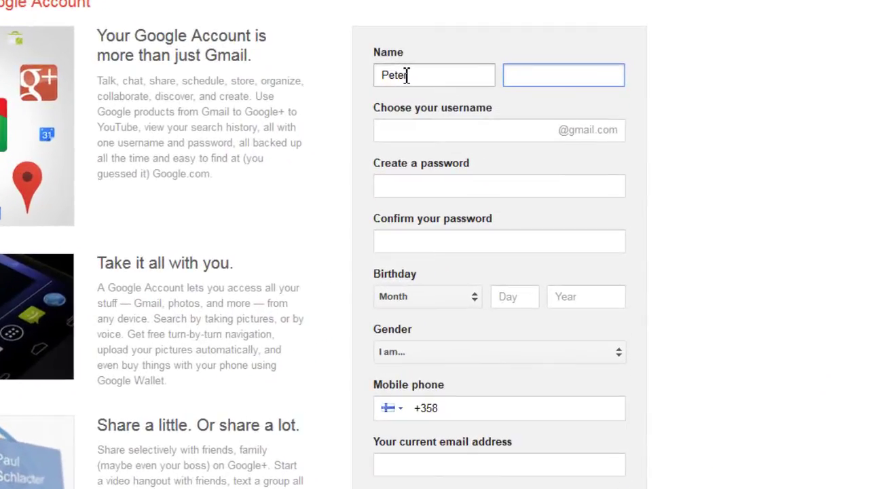
pyautogui.write('Pan')
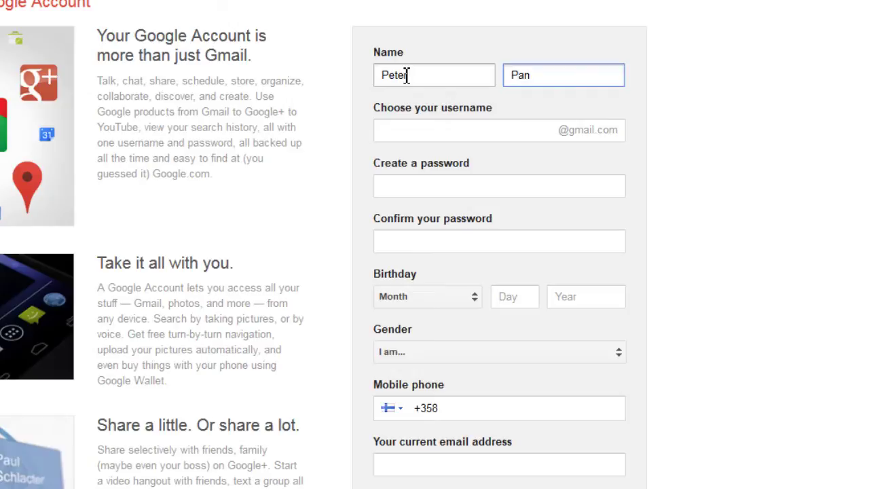
pyautogui.press('Tab')
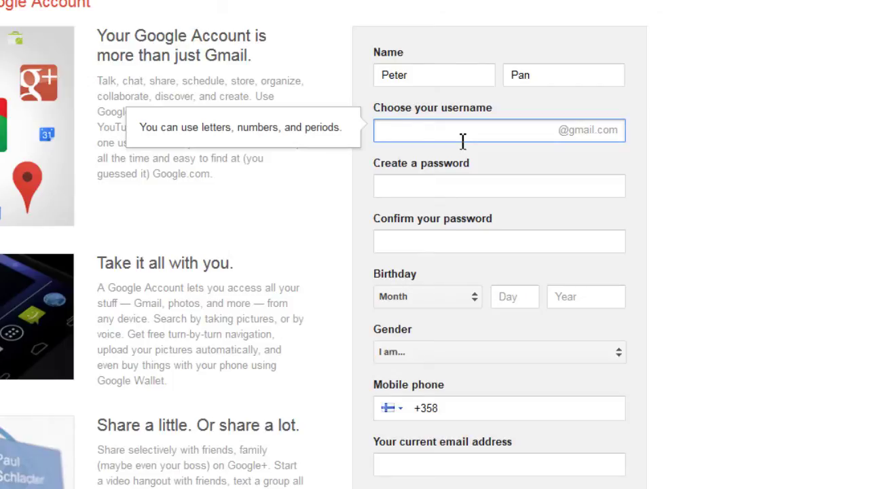
pyautogui.moveTo(382, 133); pyautogui.dragTo(466, 132)
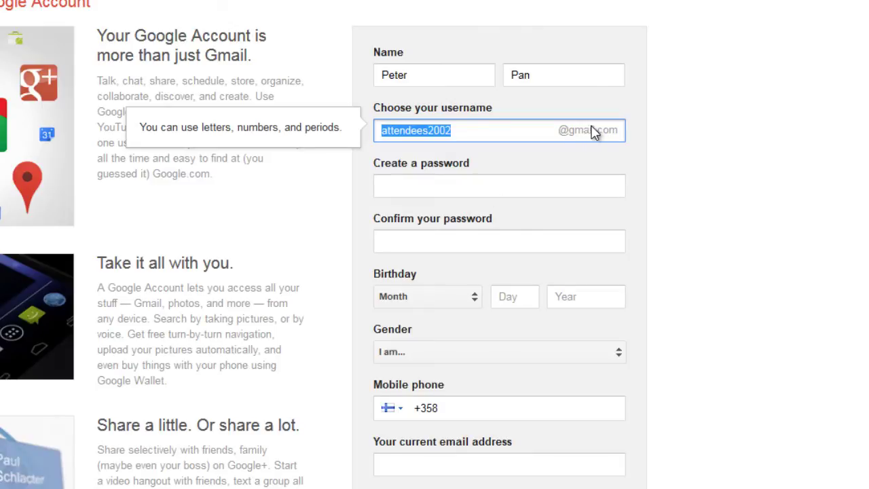
# Enter the account password and retype the confirmation after the mismatch warning
pyautogui.click(488, 195)
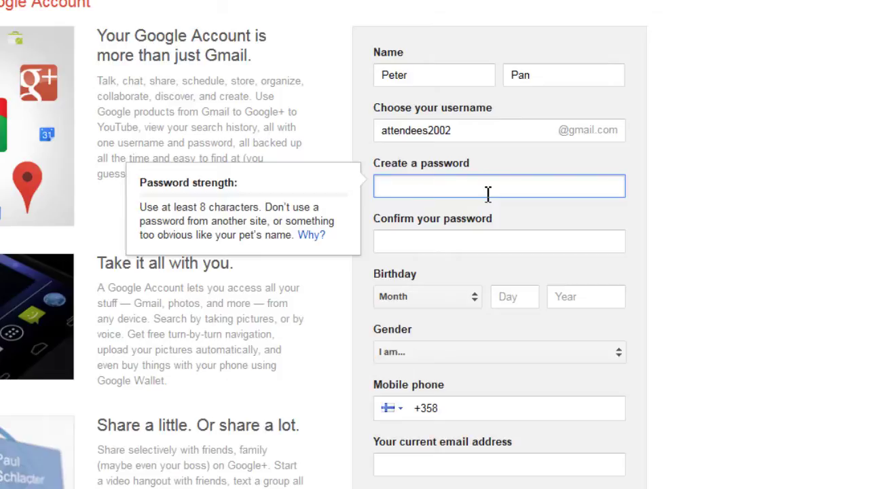
pyautogui.write('***')
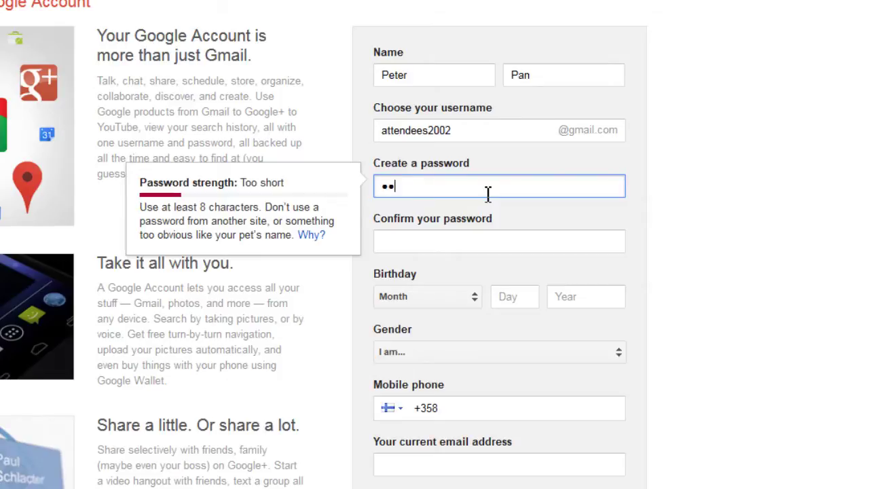
pyautogui.write('*********')
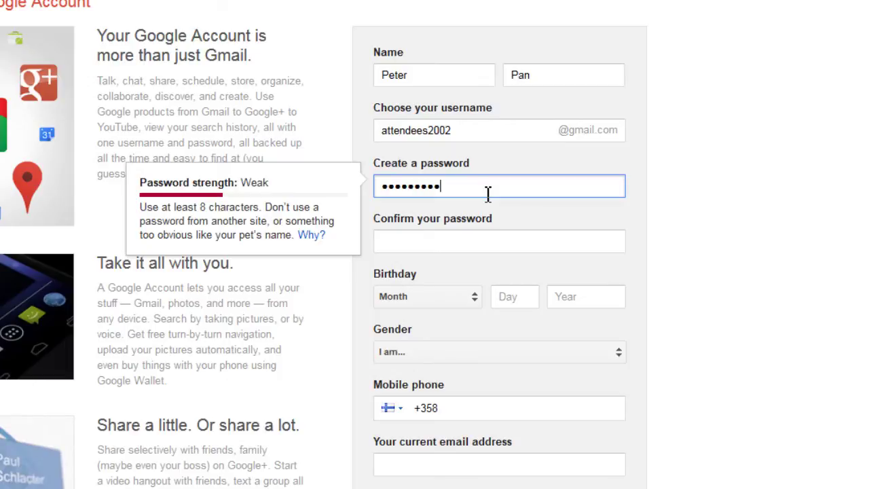
pyautogui.write('*')
pyautogui.press('Tab')
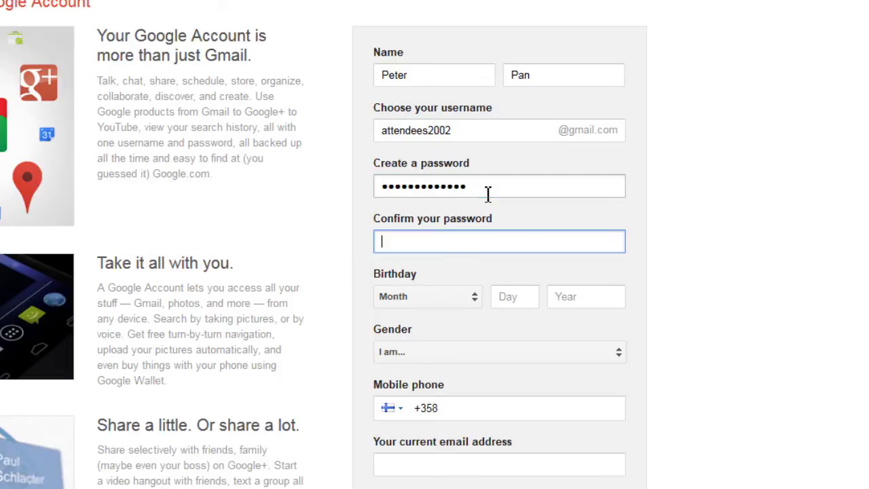
pyautogui.write('**************')
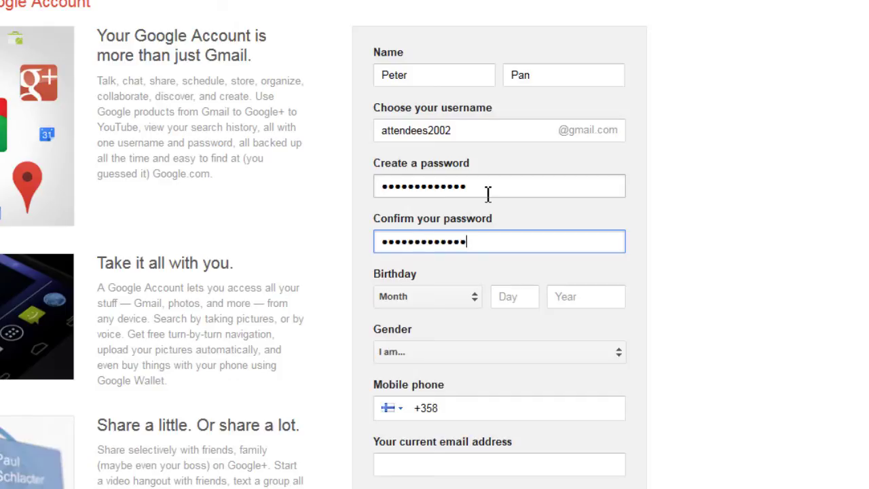
pyautogui.click(465, 302)
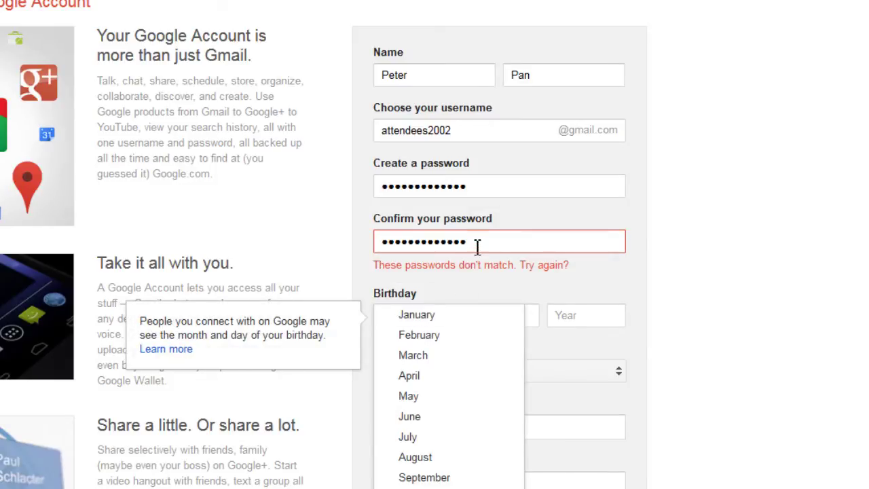
pyautogui.moveTo(379, 267); pyautogui.dragTo(572, 271)
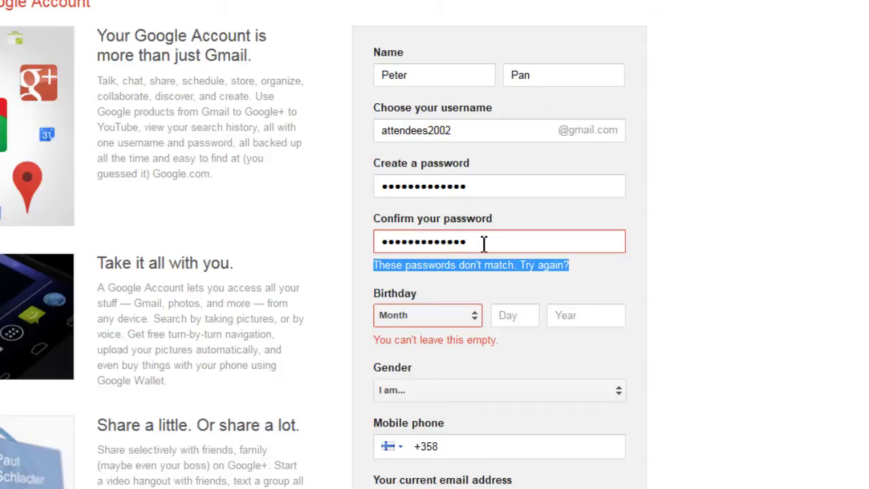
pyautogui.doubleClick(435, 246)
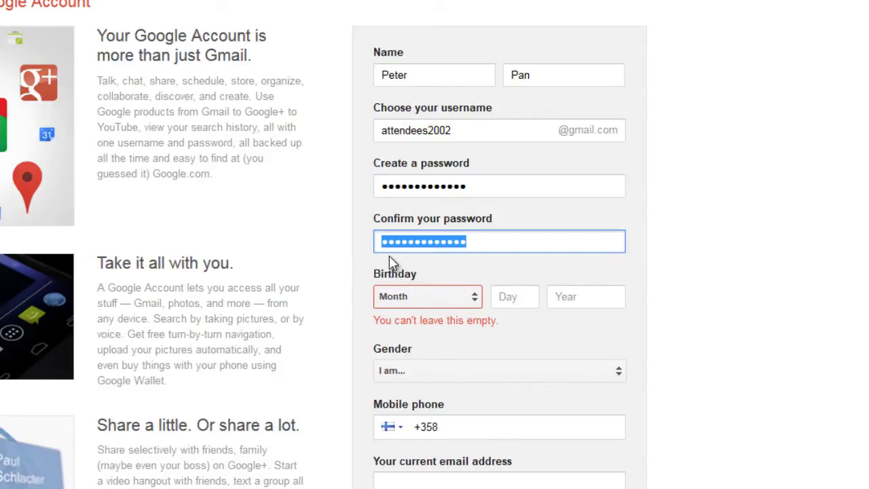
pyautogui.write('p')
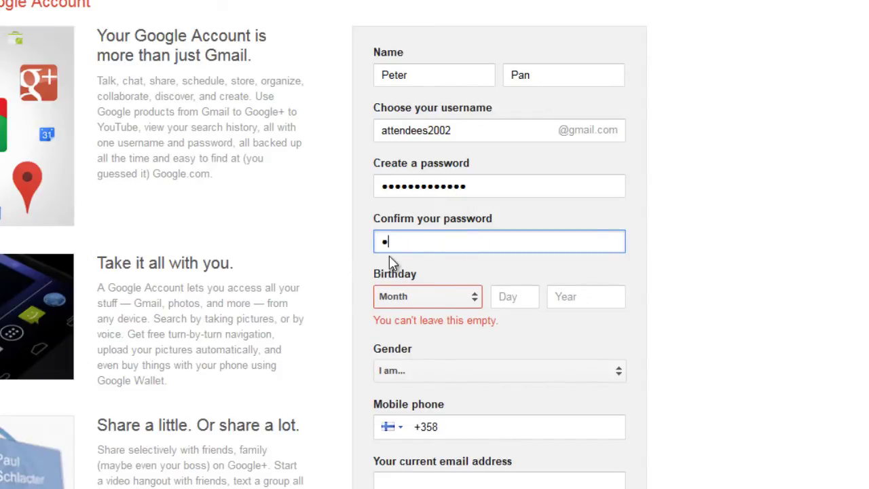
pyautogui.write('••••••••••')
# Set the birthday to December 26, 1990, correcting the day from 25 to 26
pyautogui.click(415, 297)
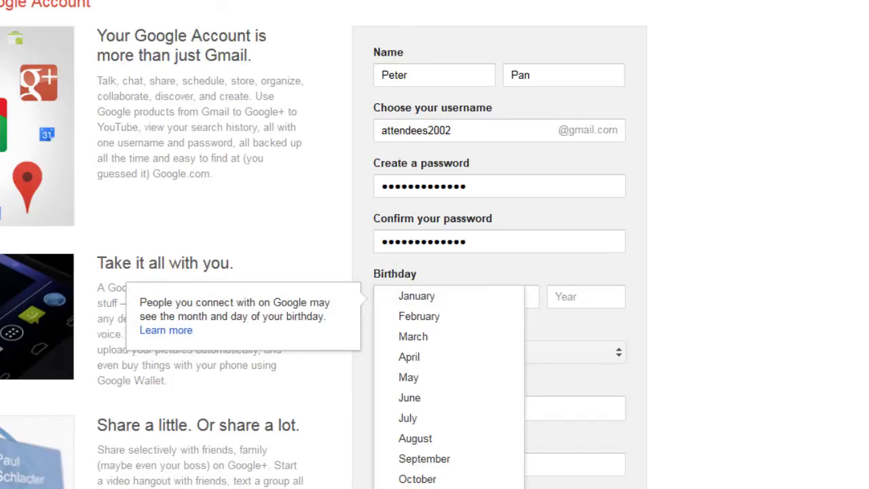
pyautogui.click(417, 486)
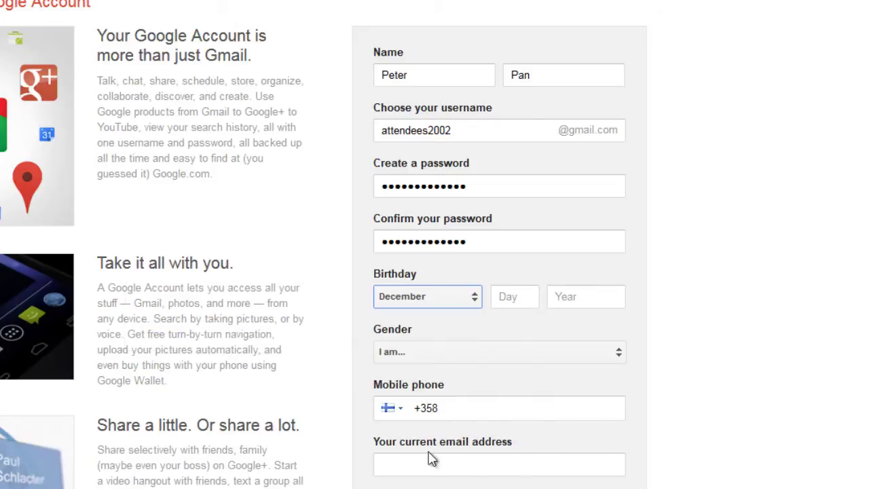
pyautogui.click(508, 297)
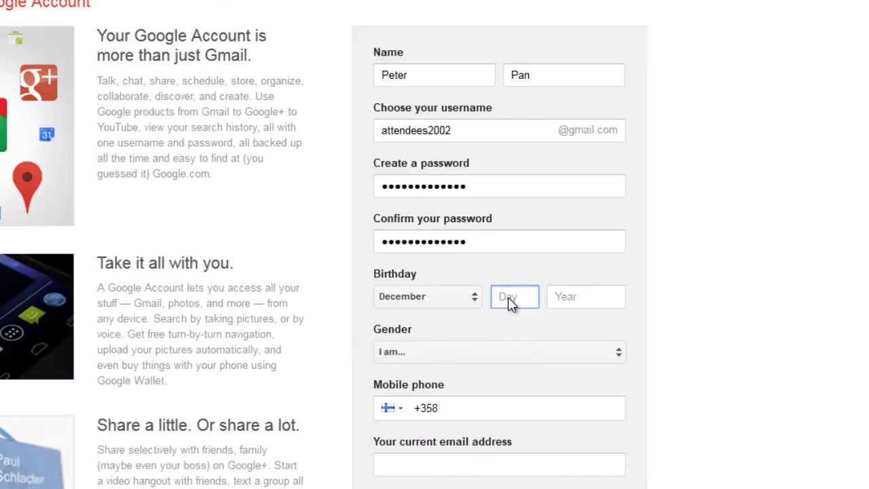
pyautogui.write('25')
pyautogui.doubleClick(500, 290)
pyautogui.write('26')
pyautogui.click(599, 297)
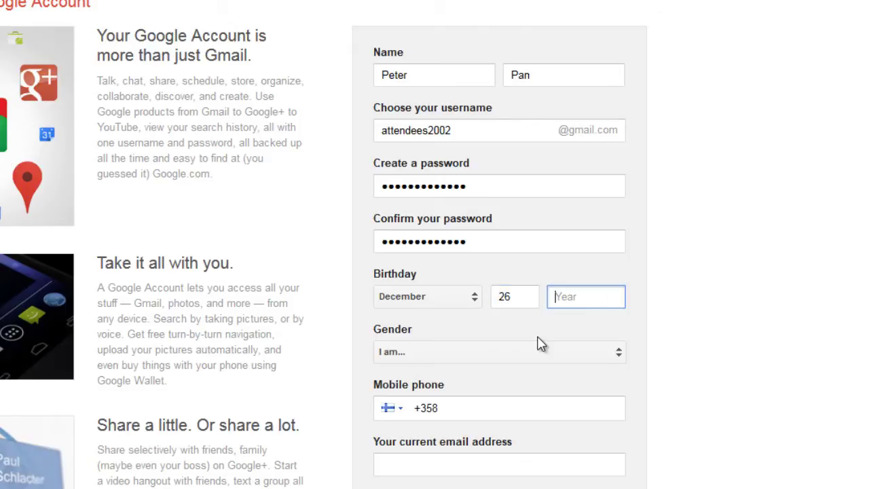
pyautogui.write('1990')
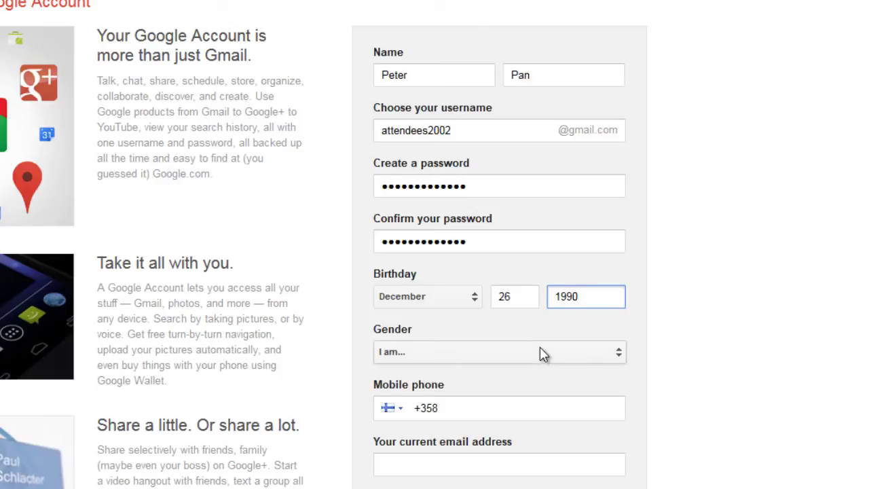
pyautogui.click(540, 347)
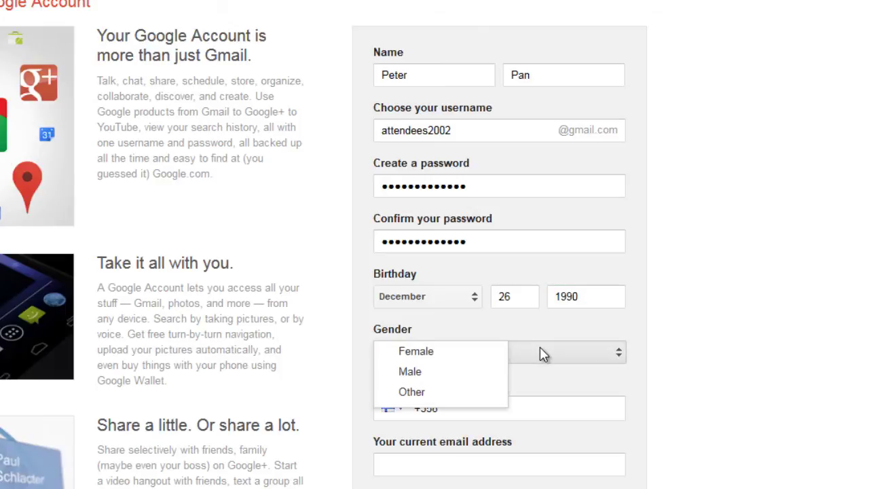
# Set gender to Male and enter the user's Finnish mobile phone number
pyautogui.click(448, 372)
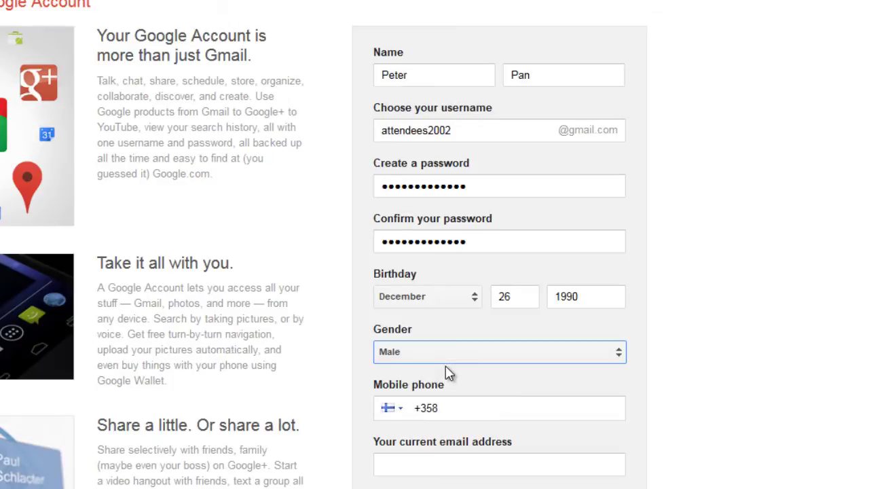
pyautogui.scroll(-3, 456, 373)
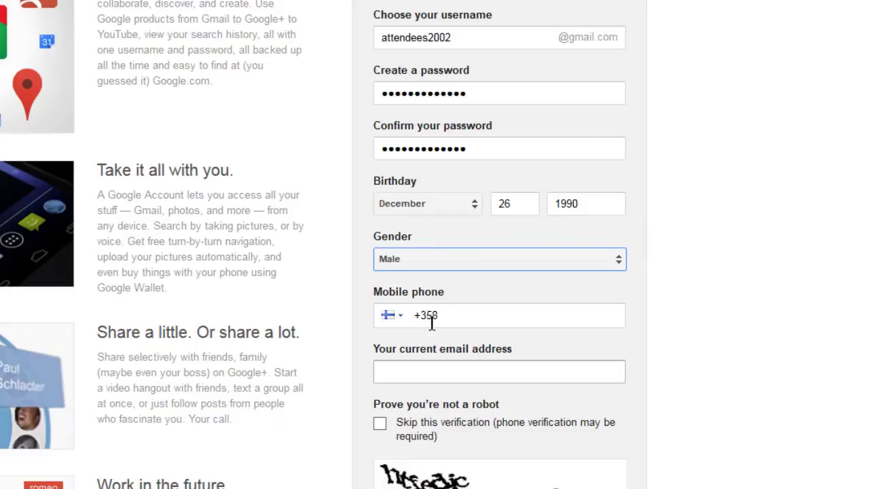
pyautogui.click(491, 315)
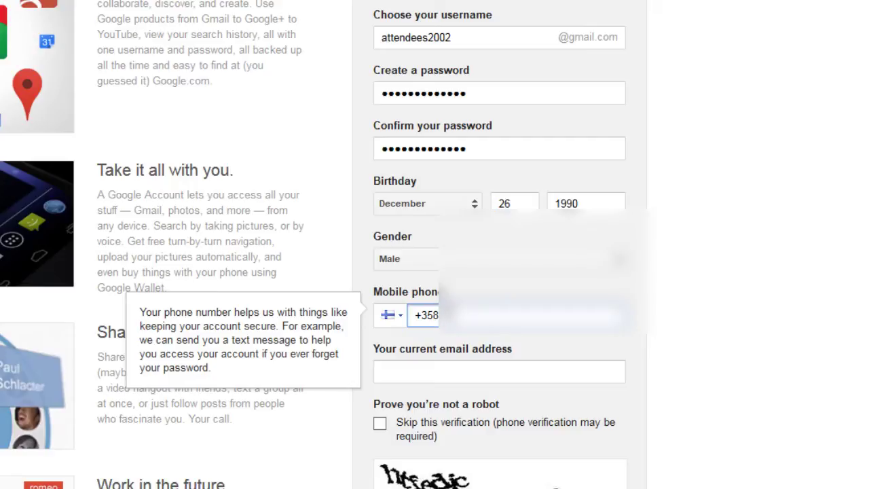
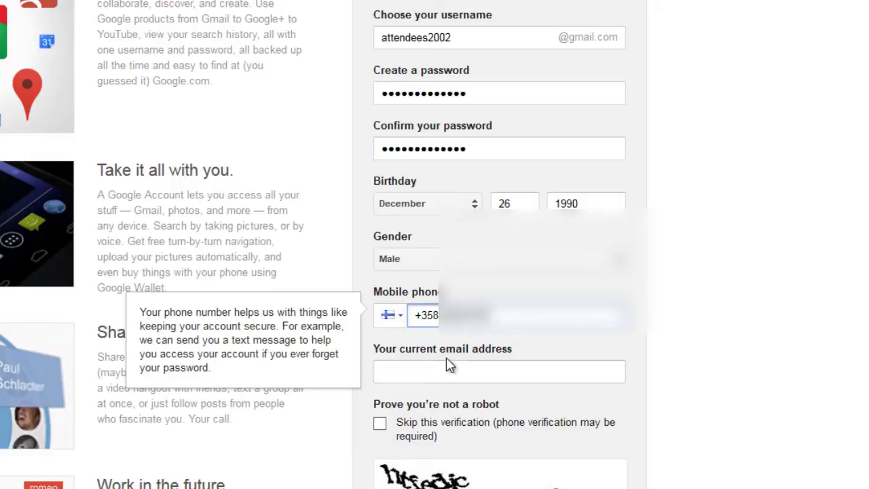
pyautogui.click(450, 368)
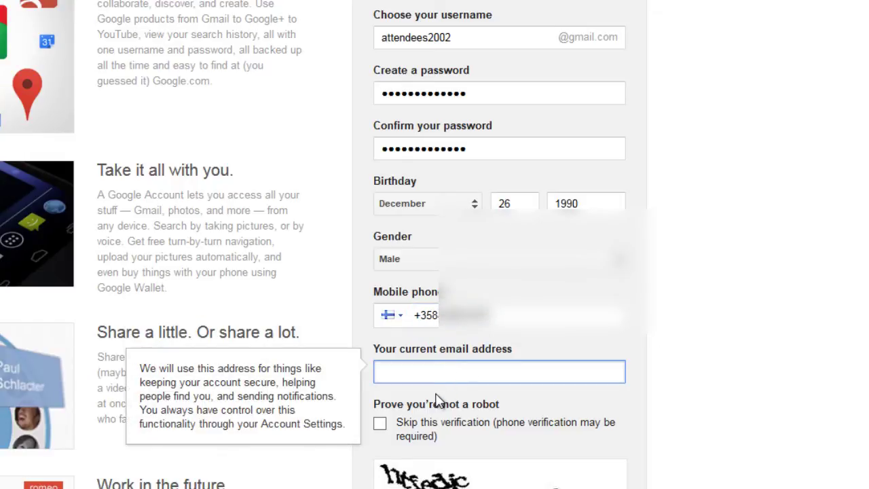
pyautogui.scroll(-2, 438, 398)
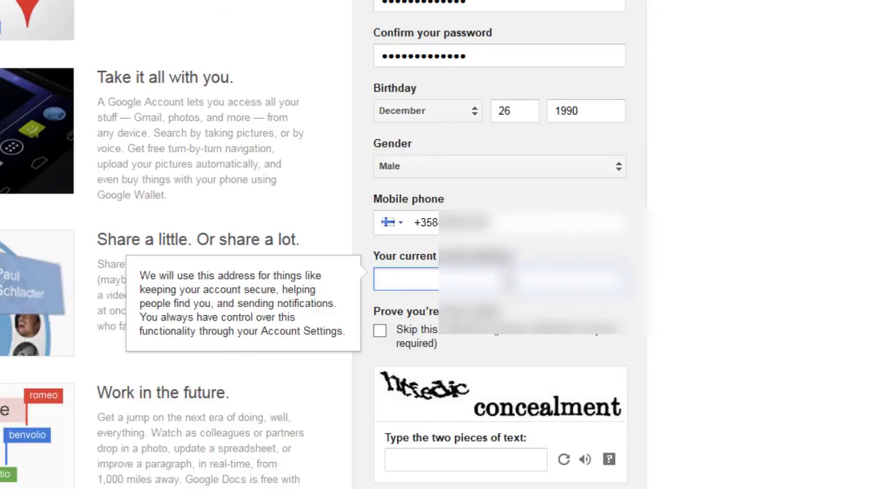
pyautogui.click(476, 263)
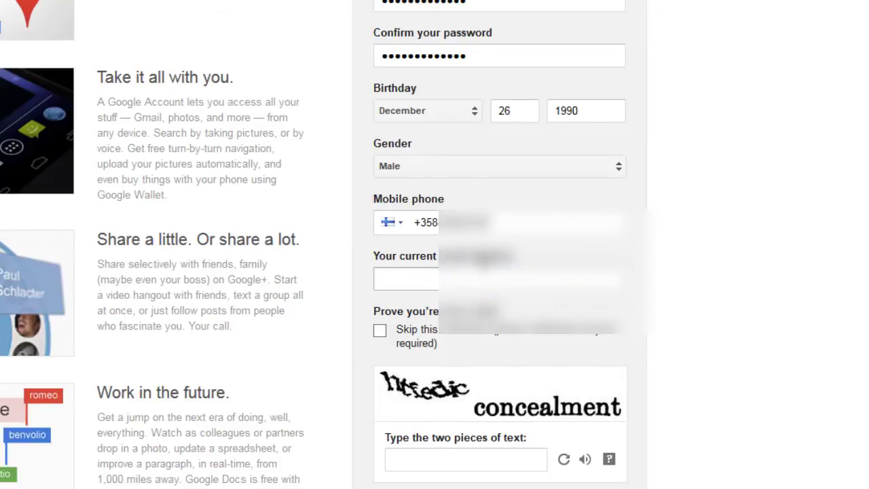
pyautogui.click(456, 278)
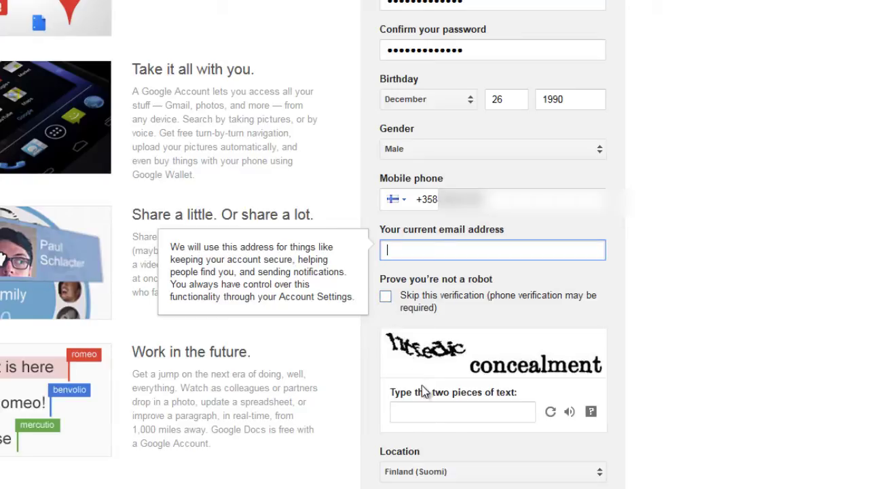
# Answer the captcha with the two words of a refreshed, readable challenge
pyautogui.click(436, 415)
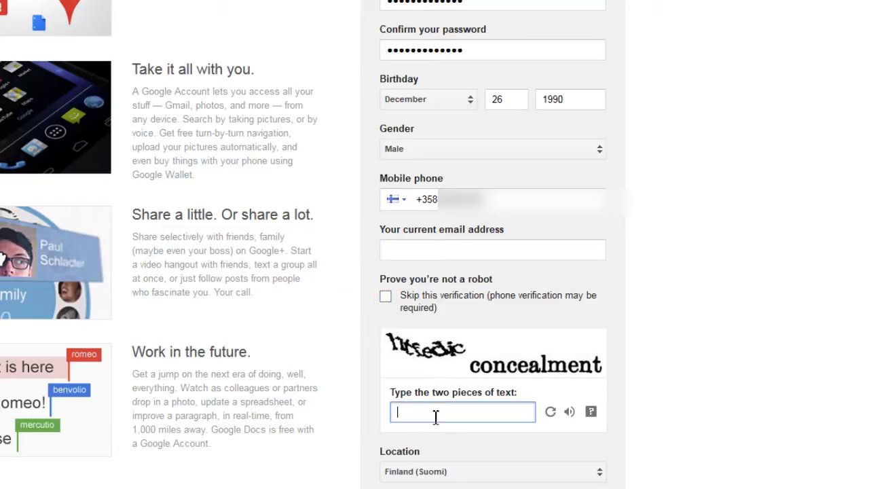
pyautogui.write('ntfedic concealment')
pyautogui.click(551, 414)
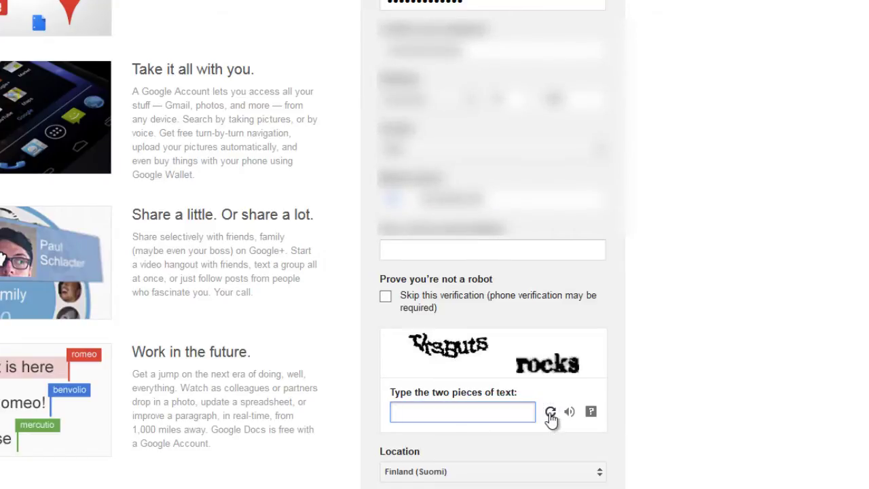
pyautogui.click(551, 414)
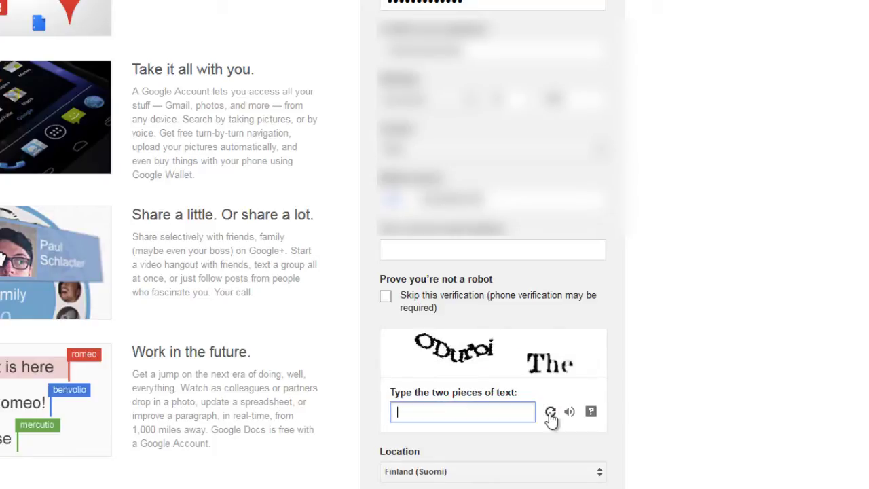
pyautogui.click(550, 414)
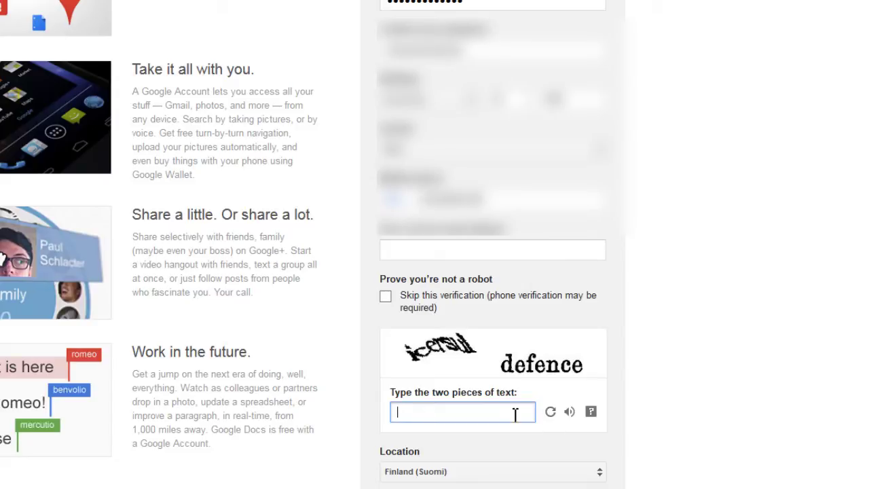
pyautogui.write('icesul defence')
pyautogui.click(740, 464)
# Agree to the Terms of Service and Privacy Policy
pyautogui.scroll(-2, 734, 467)
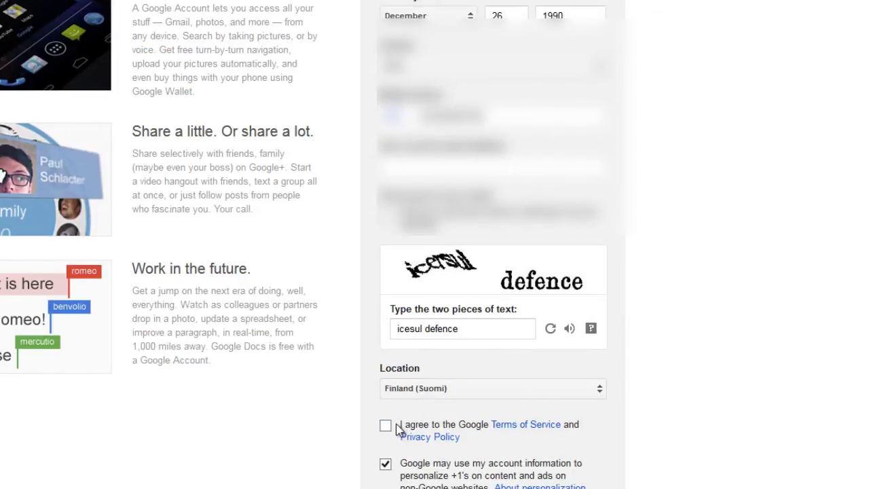
pyautogui.scroll(-2, 420, 404)
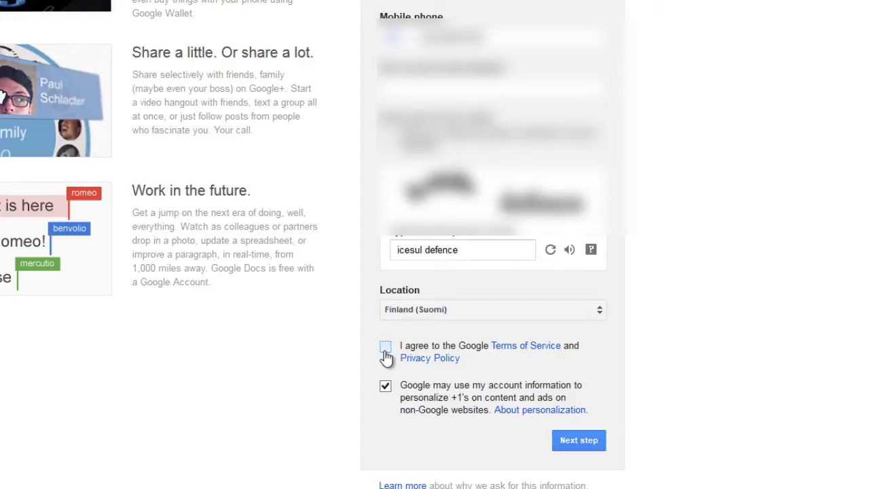
pyautogui.click(385, 349)
# Submit the form and send the phone number, prefixed 00358, for SMS verification
pyautogui.click(577, 440)
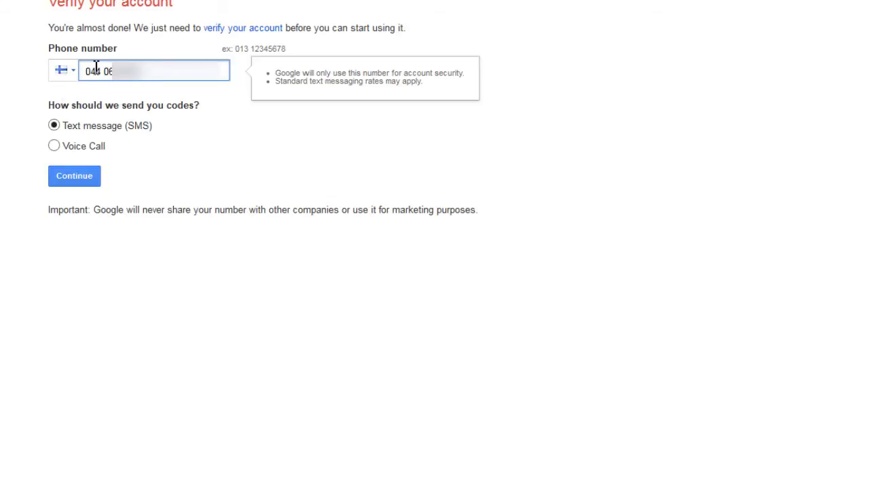
pyautogui.moveTo(91, 68); pyautogui.dragTo(79, 73)
pyautogui.write('0035')
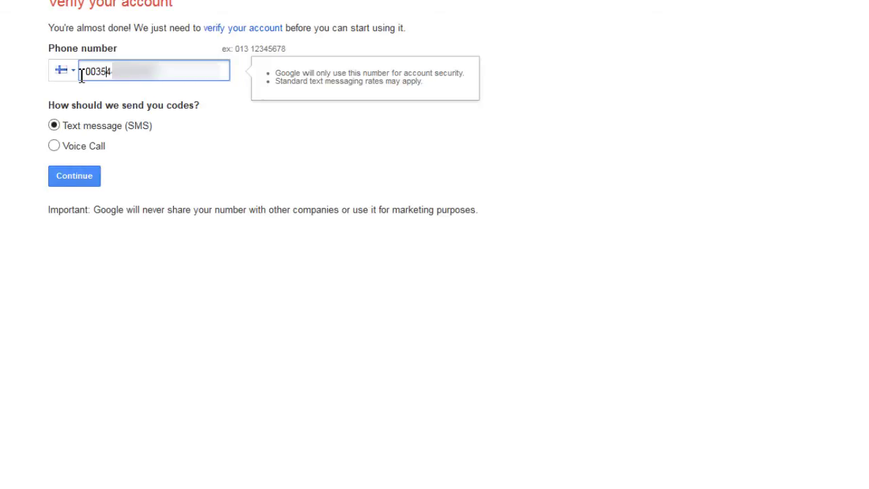
pyautogui.write('8')
pyautogui.hotkey('shift', 'Right')
pyautogui.hotkey('shift', 'Right')
pyautogui.hotkey('shift', 'Right')
pyautogui.hotkey('shift', 'Right')
pyautogui.hotkey('shift', 'Right')
pyautogui.hotkey('shift', 'Right')
pyautogui.hotkey('shift', 'Right')
pyautogui.hotkey('shift', 'Right')
pyautogui.hotkey('shift', 'Right')
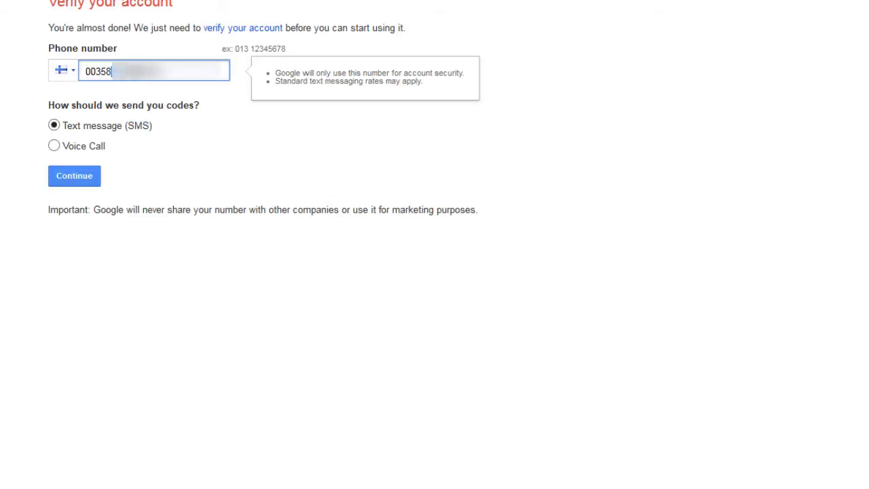
pyautogui.click(59, 176)
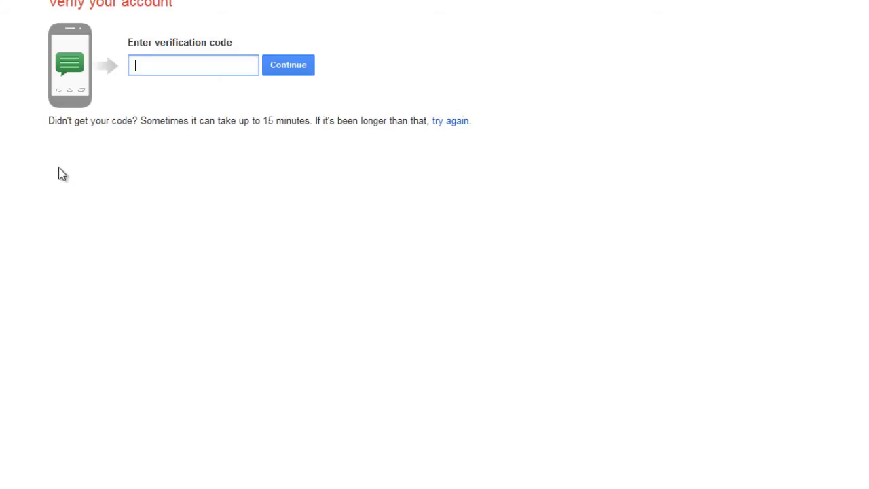
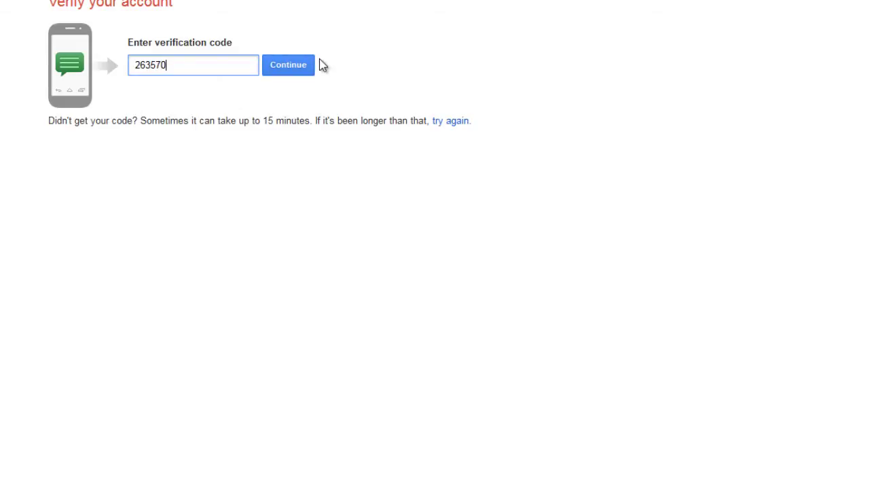
# Enter the texted verification code and submit it
pyautogui.click(300, 68)
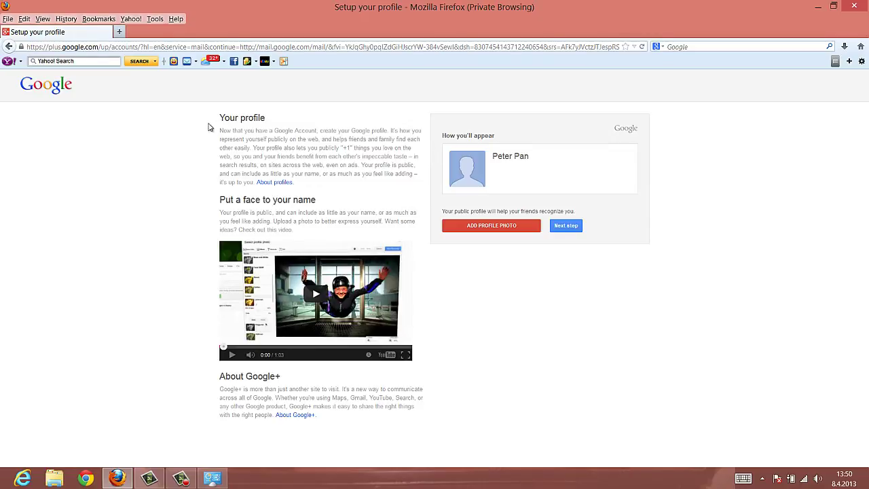
# Move past the profile setup and Welcome pages on to the new Gmail inbox
pyautogui.moveTo(219, 116); pyautogui.dragTo(624, 184)
pyautogui.click(677, 227)
pyautogui.click(571, 231)
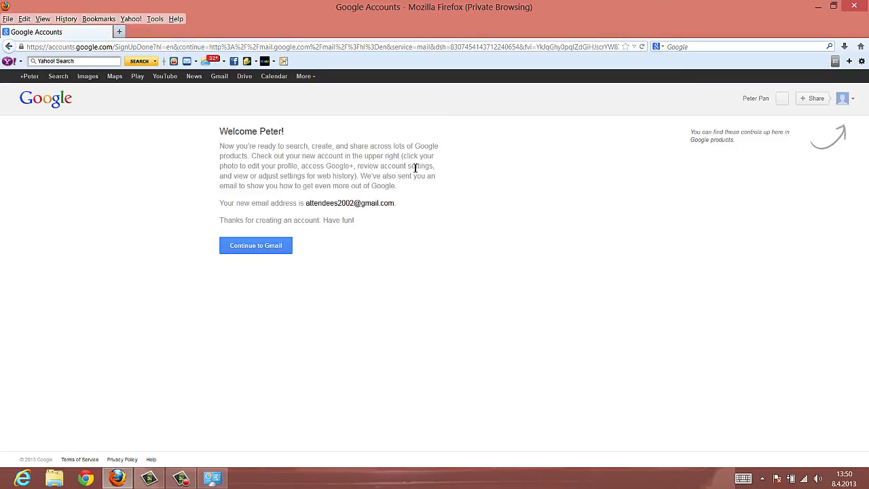
pyautogui.moveTo(223, 129); pyautogui.dragTo(416, 224)
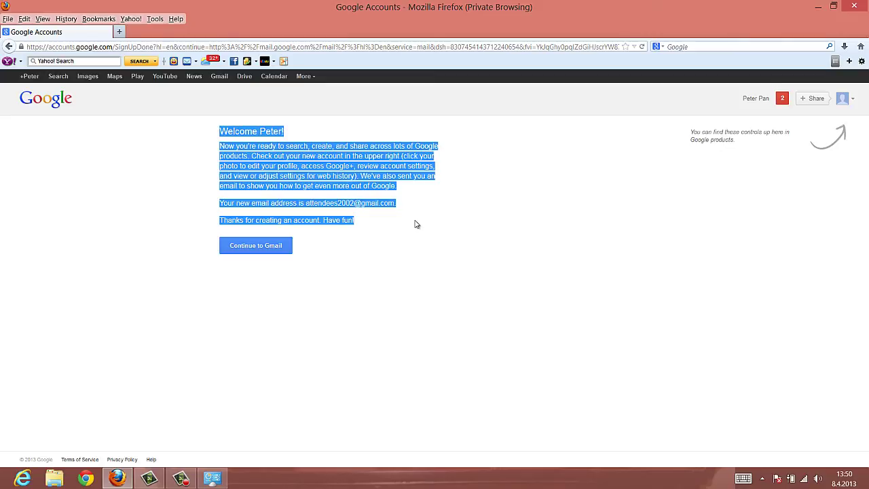
pyautogui.click(416, 224)
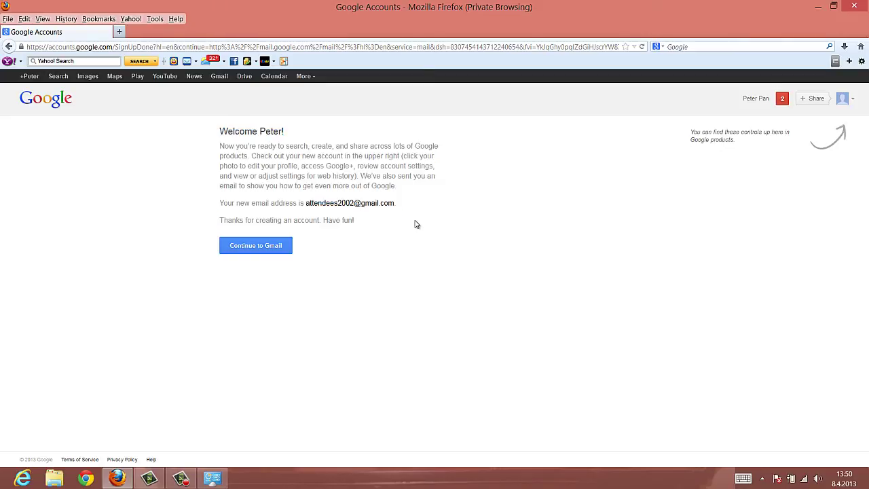
pyautogui.moveTo(414, 224); pyautogui.dragTo(220, 142)
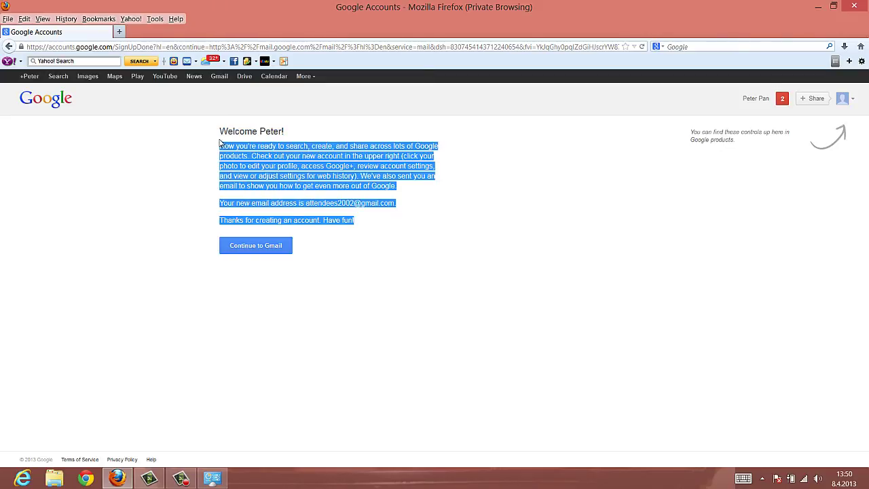
pyautogui.click(269, 249)
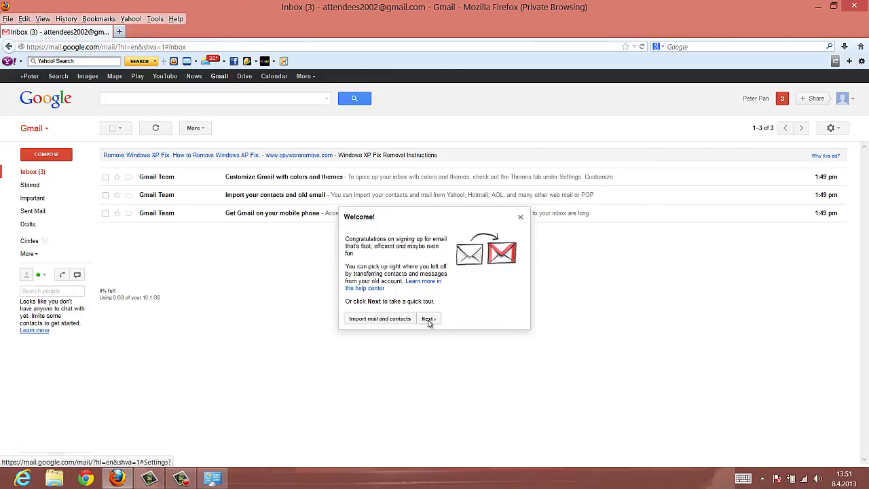
# Step through the Gmail welcome tour, close it, and dismiss the retake-tour reminder
pyautogui.click(429, 319)
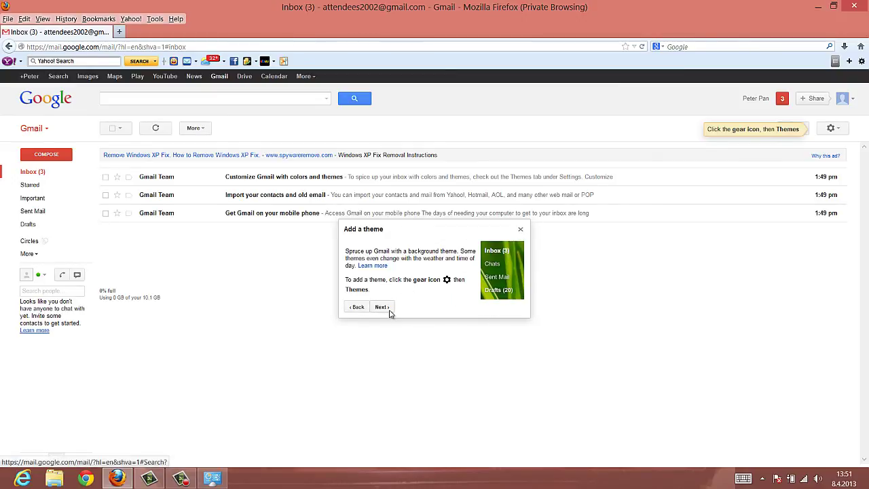
pyautogui.click(388, 310)
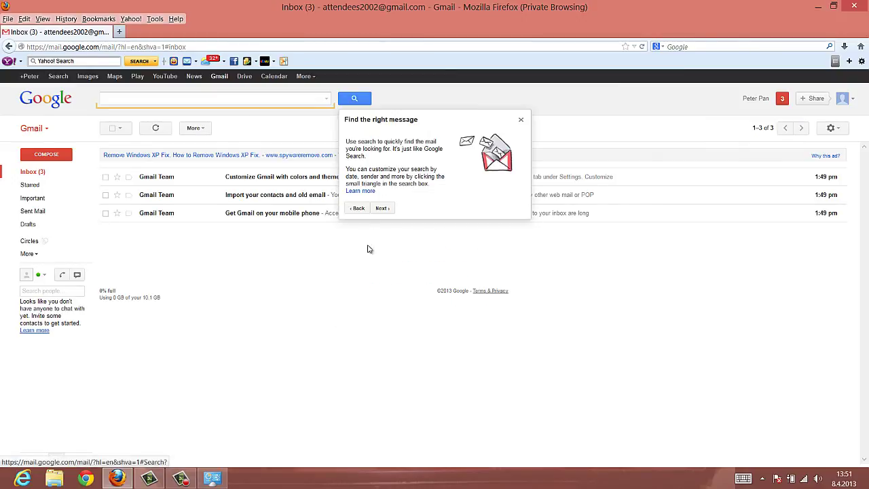
pyautogui.click(521, 123)
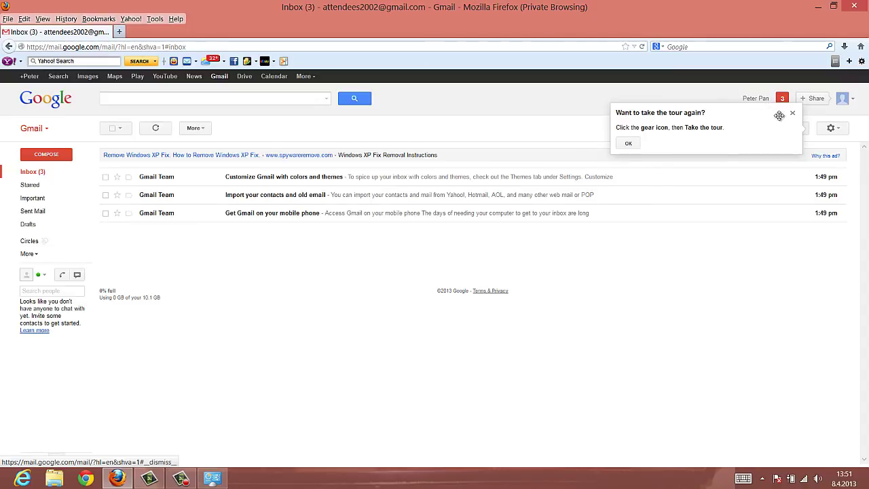
pyautogui.click(631, 144)
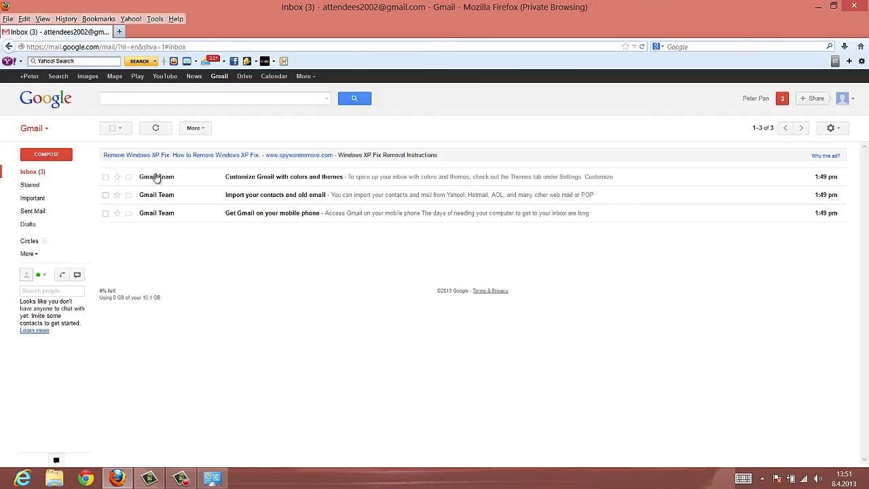
# Select all three Gmail Team welcome messages and move them to the Trash
pyautogui.click(105, 177)
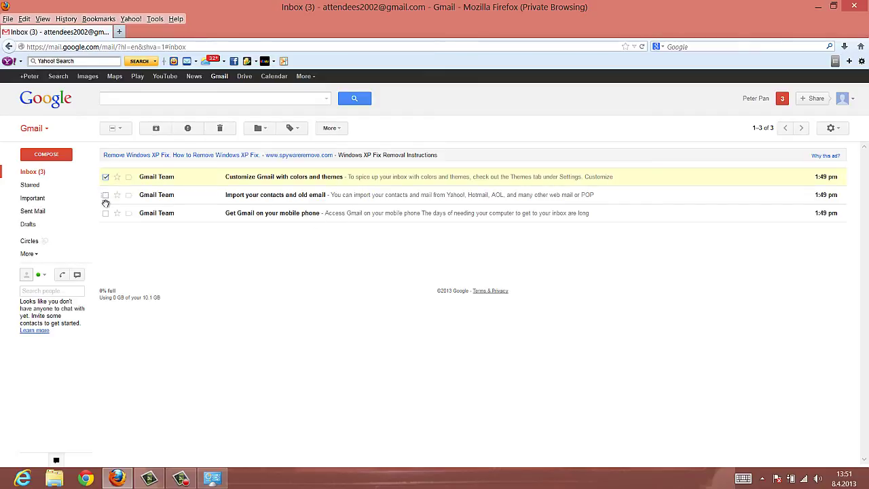
pyautogui.click(105, 195)
pyautogui.click(105, 213)
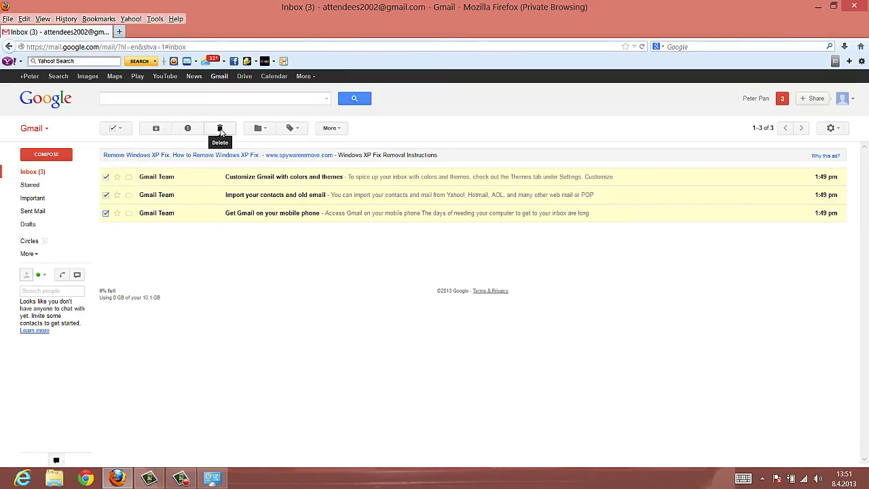
pyautogui.click(220, 130)
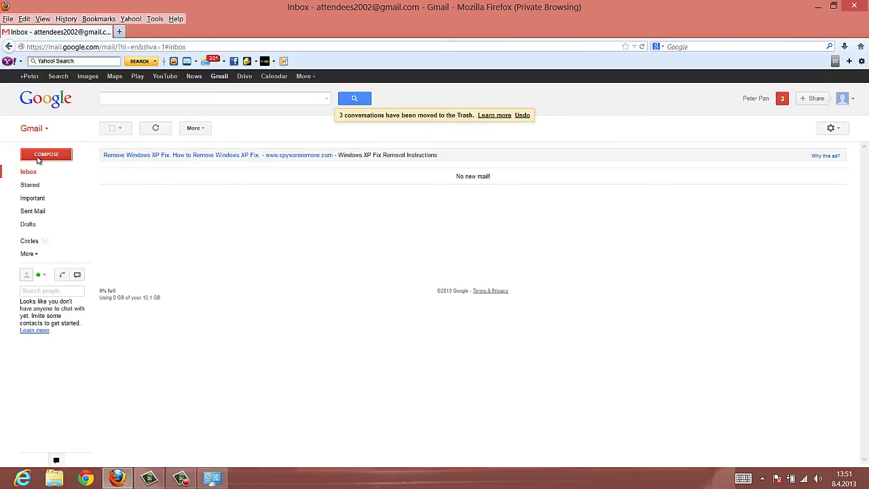
pyautogui.click(38, 157)
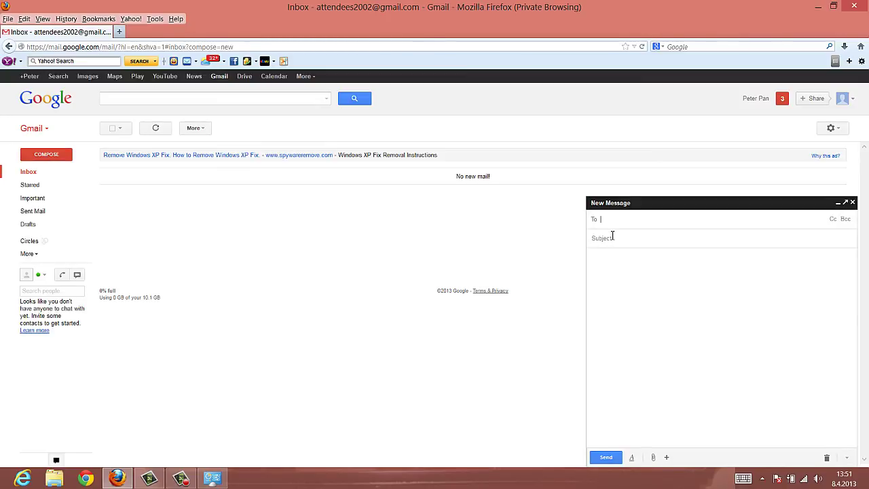
# Address the draft to the recipient with subject 'Goi Thu' and body 'Goi Thu Thoi Nhe!'
pyautogui.press('Return')
pyautogui.click(613, 237)
pyautogui.write('Goi Thu')
pyautogui.press('Tab')
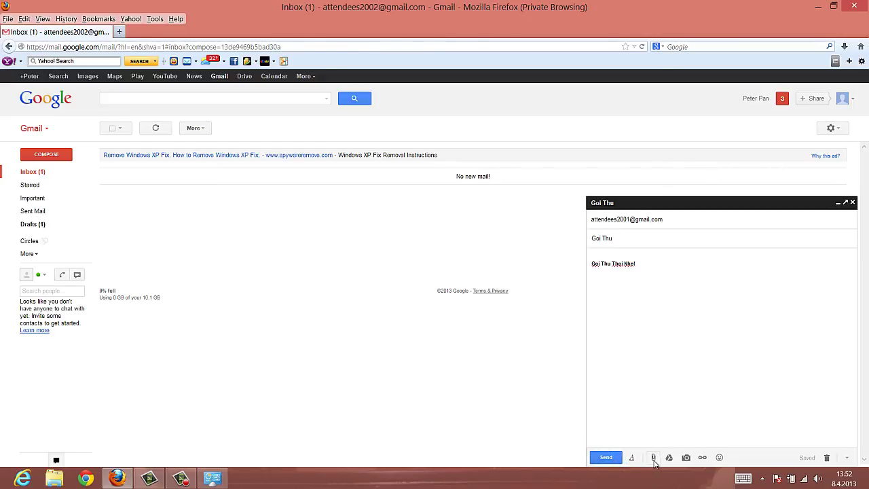
pyautogui.click(654, 460)
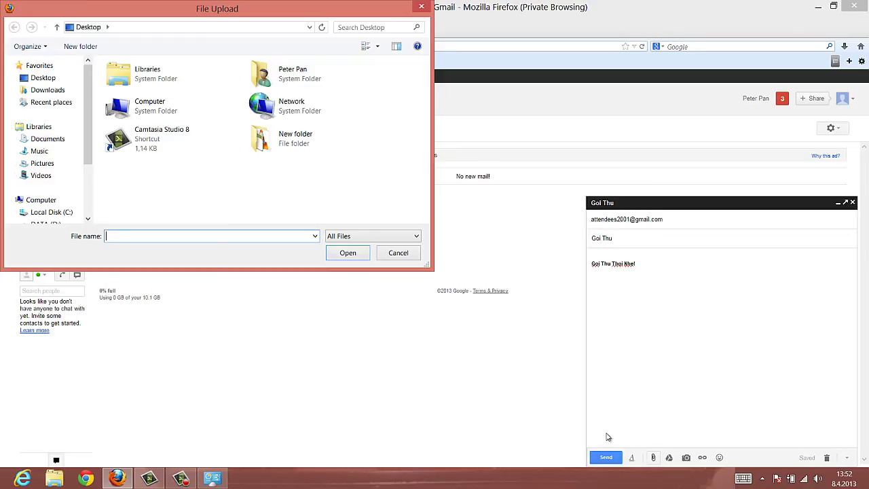
pyautogui.moveTo(86, 144); pyautogui.dragTo(85, 190)
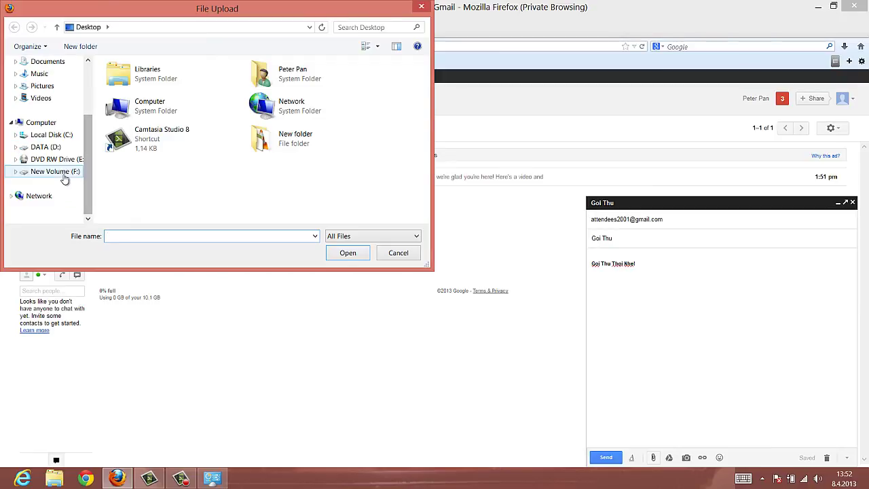
pyautogui.click(63, 175)
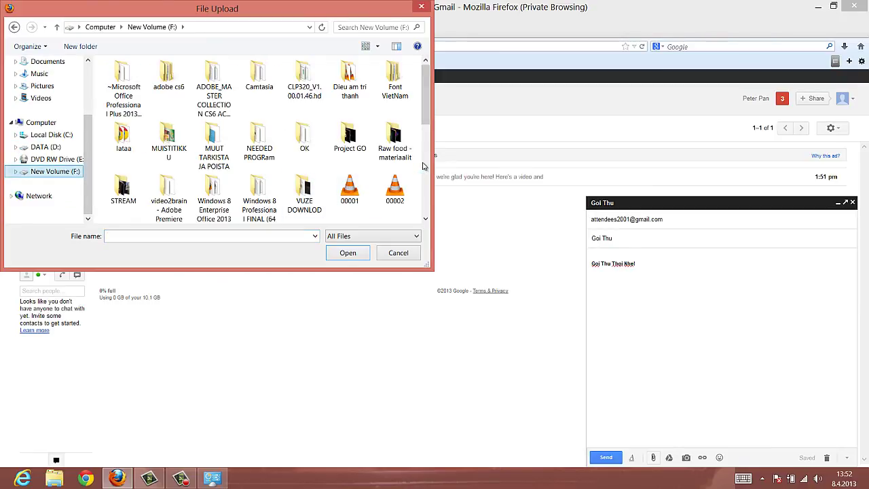
pyautogui.click(423, 166)
pyautogui.moveTo(424, 166)
pyautogui.mouseDown()
pyautogui.moveTo(427, 192)
pyautogui.moveTo(426, 151)
pyautogui.moveTo(426, 161)
pyautogui.mouseUp()
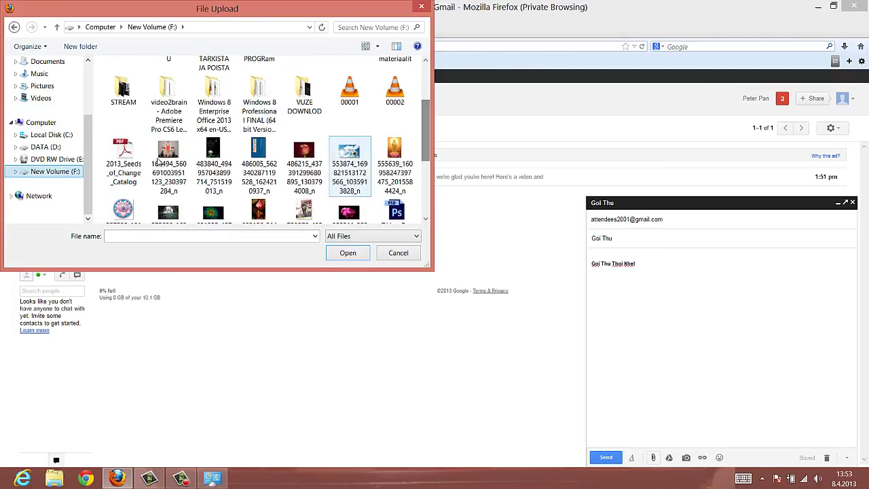
pyautogui.click(168, 163)
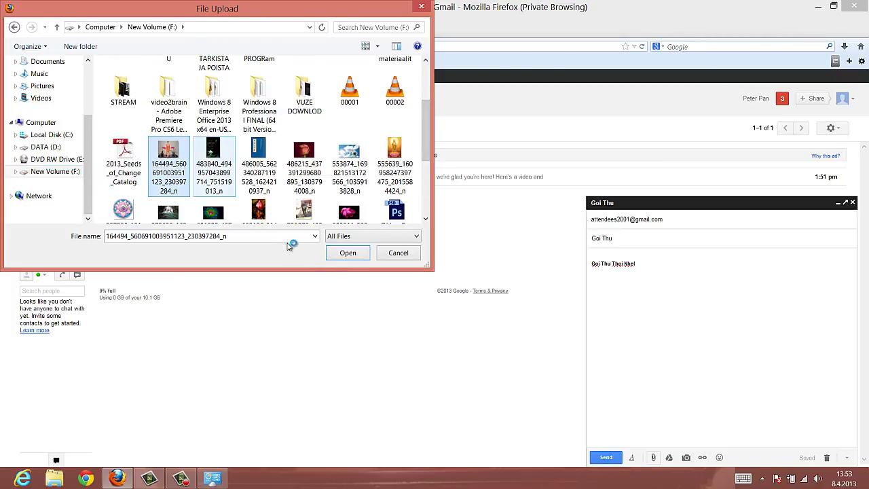
pyautogui.click(343, 258)
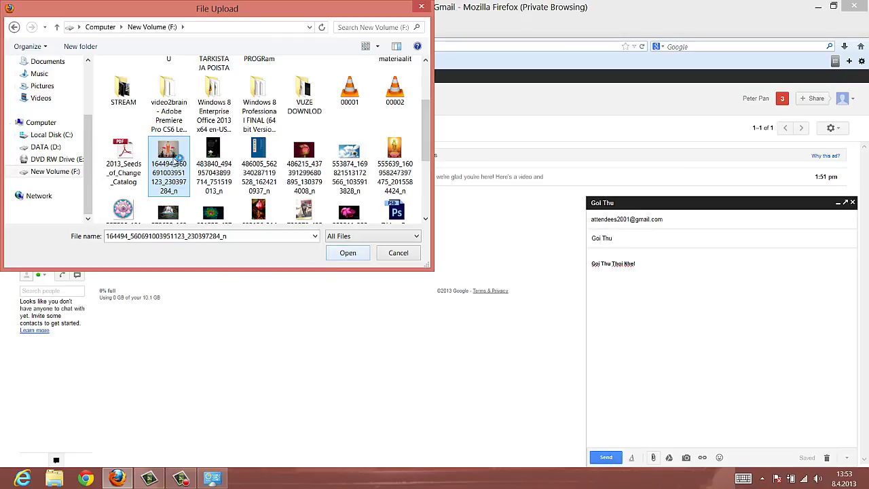
pyautogui.click(348, 255)
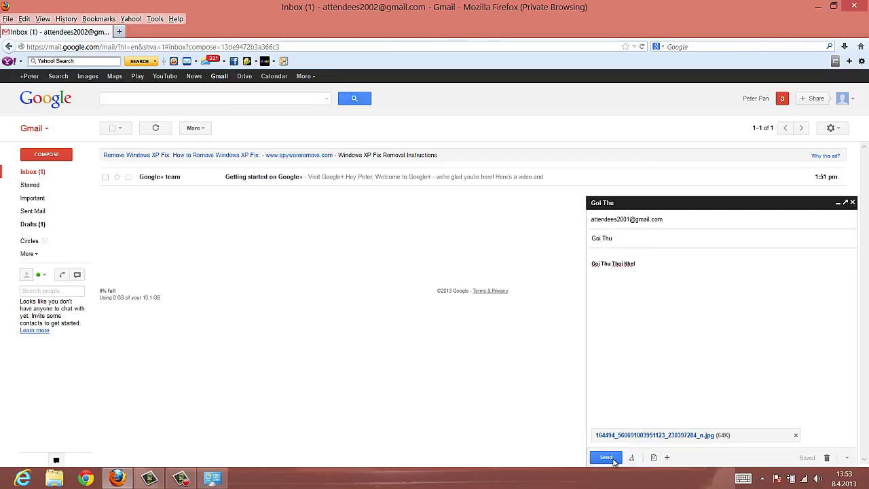
# Send the Goi Thu email and open the sent message
pyautogui.click(606, 458)
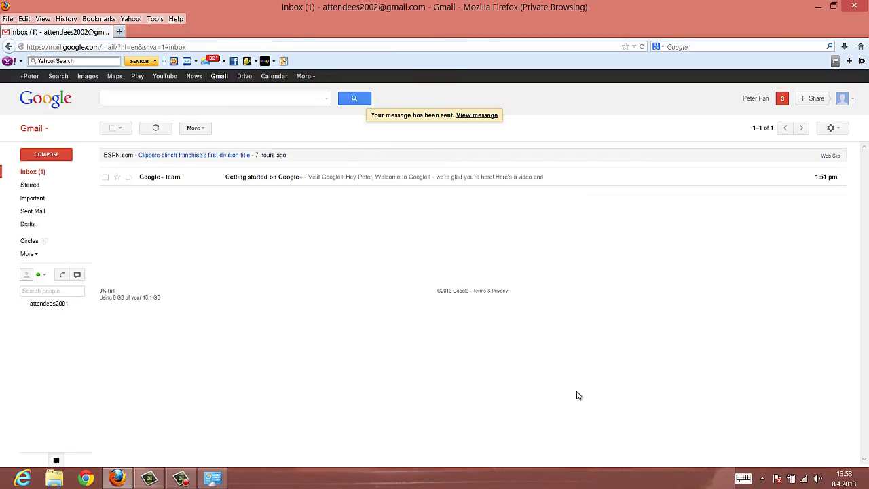
pyautogui.click(472, 120)
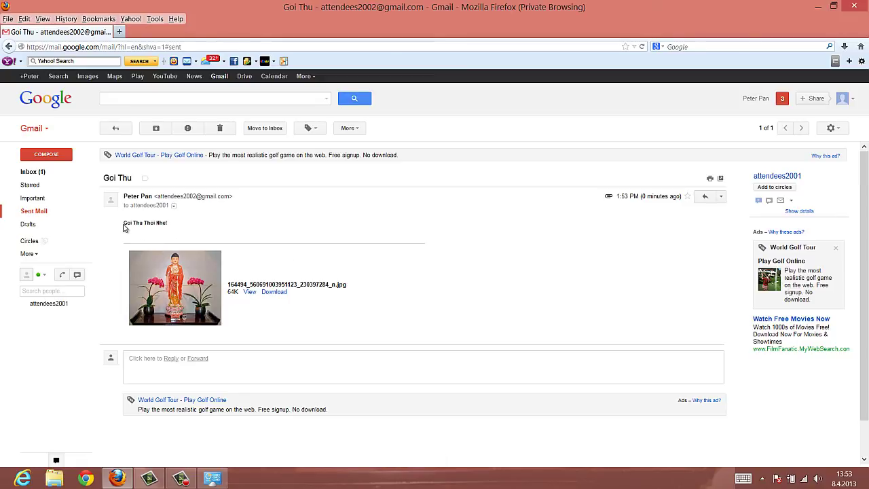
# View the attached image full size, close its tab, and return to the Inbox
pyautogui.moveTo(123, 228); pyautogui.dragTo(193, 230)
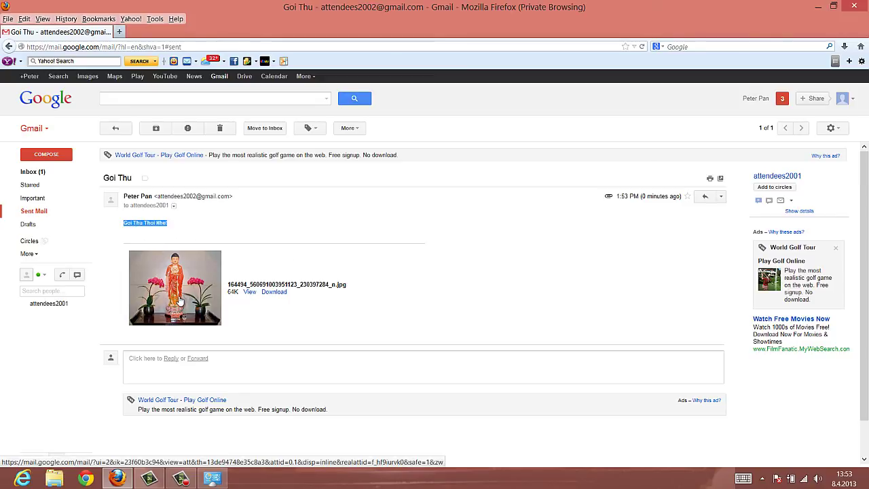
pyautogui.click(180, 302)
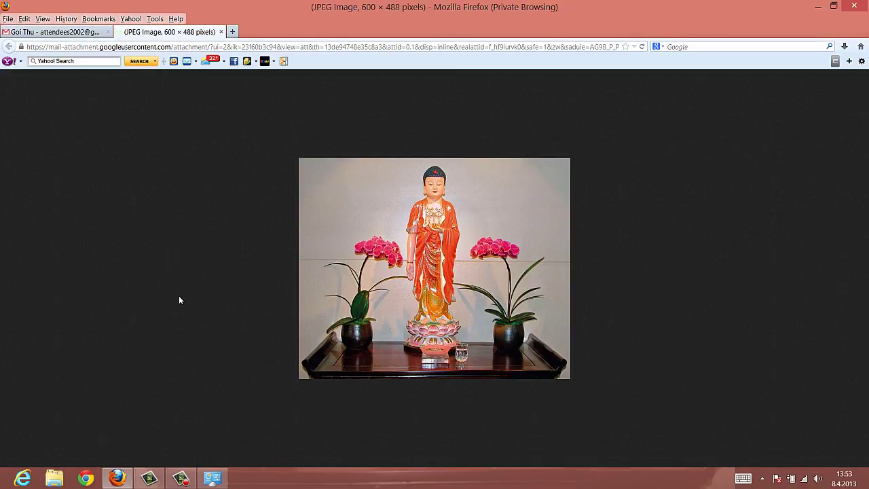
pyautogui.click(220, 32)
pyautogui.click(54, 177)
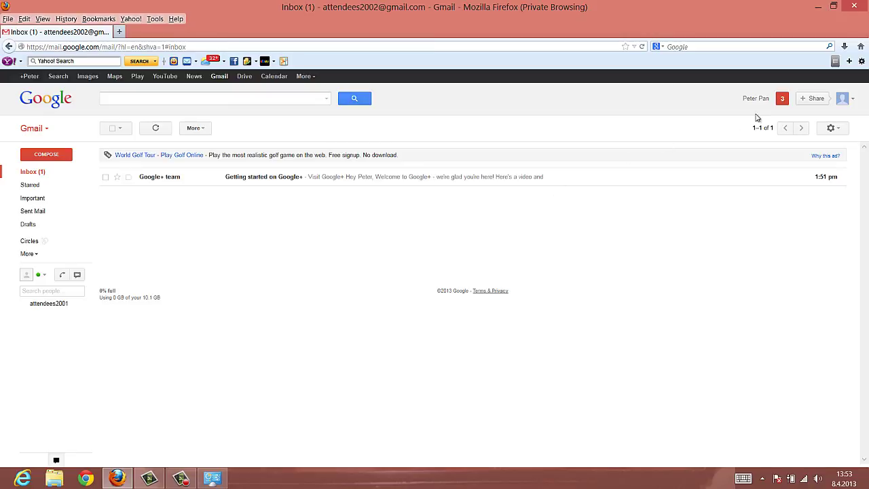
# Sign out of the Gmail account from the profile avatar menu
pyautogui.click(848, 101)
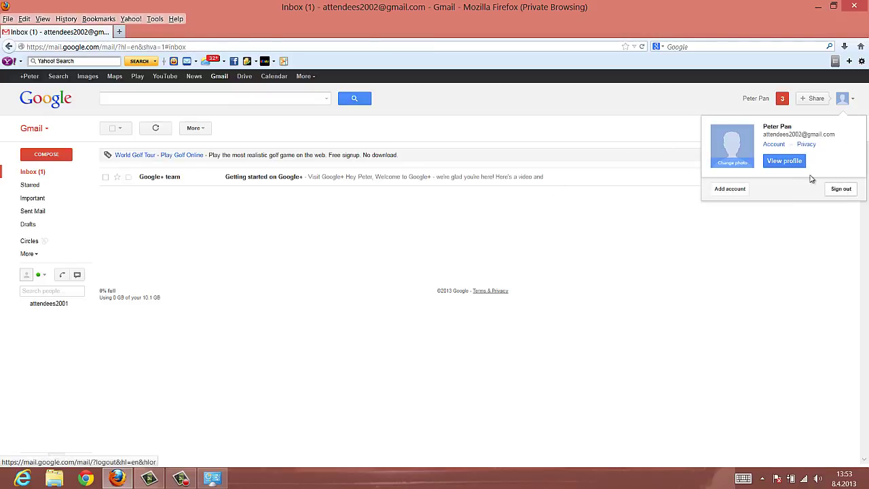
pyautogui.click(842, 189)
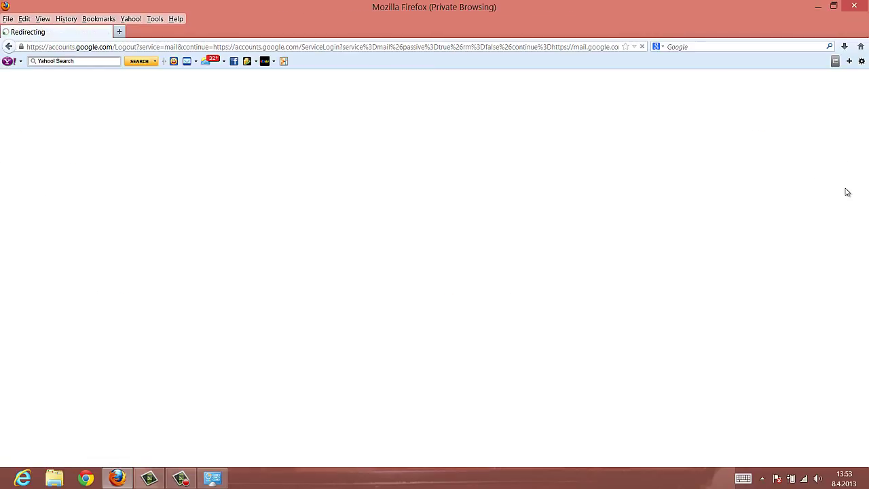